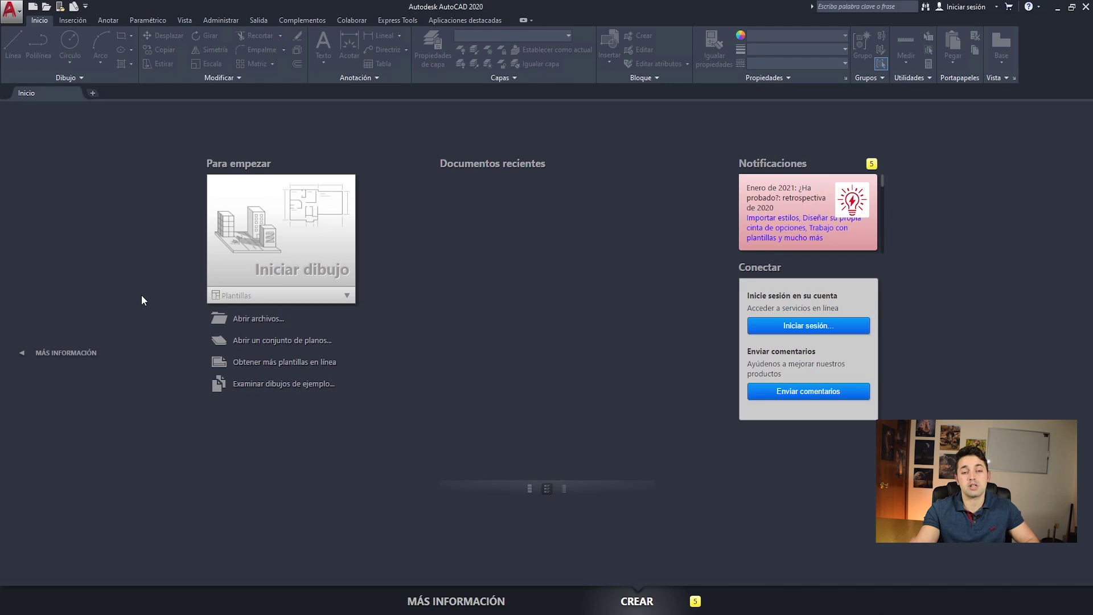
# Browse the Plantillas template list, then start a new blank drawing, Dibujo1
pyautogui.click(343, 299)
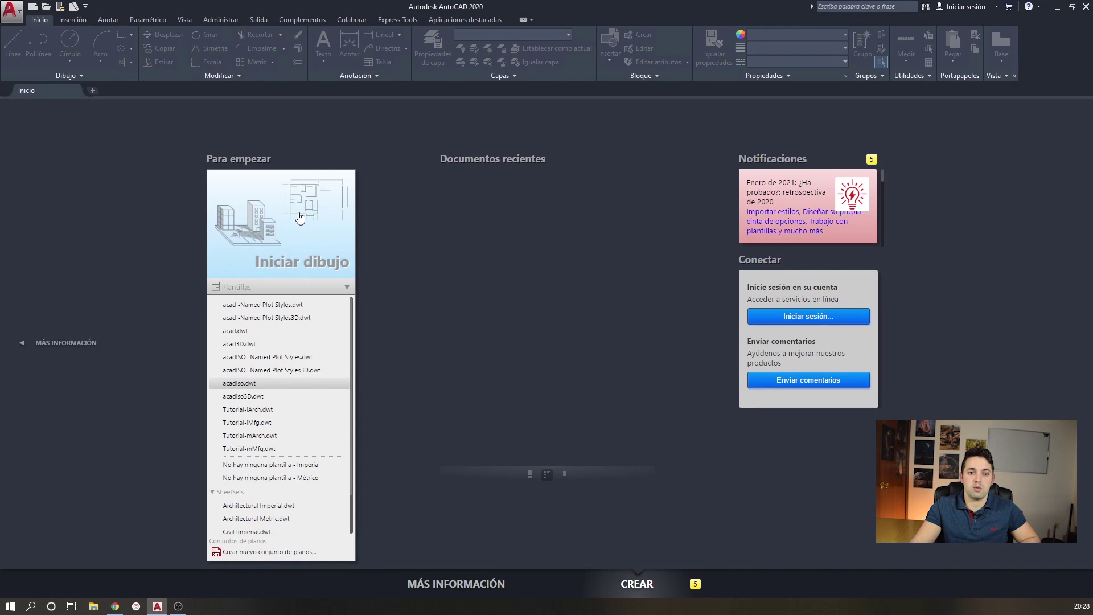
pyautogui.click(300, 218)
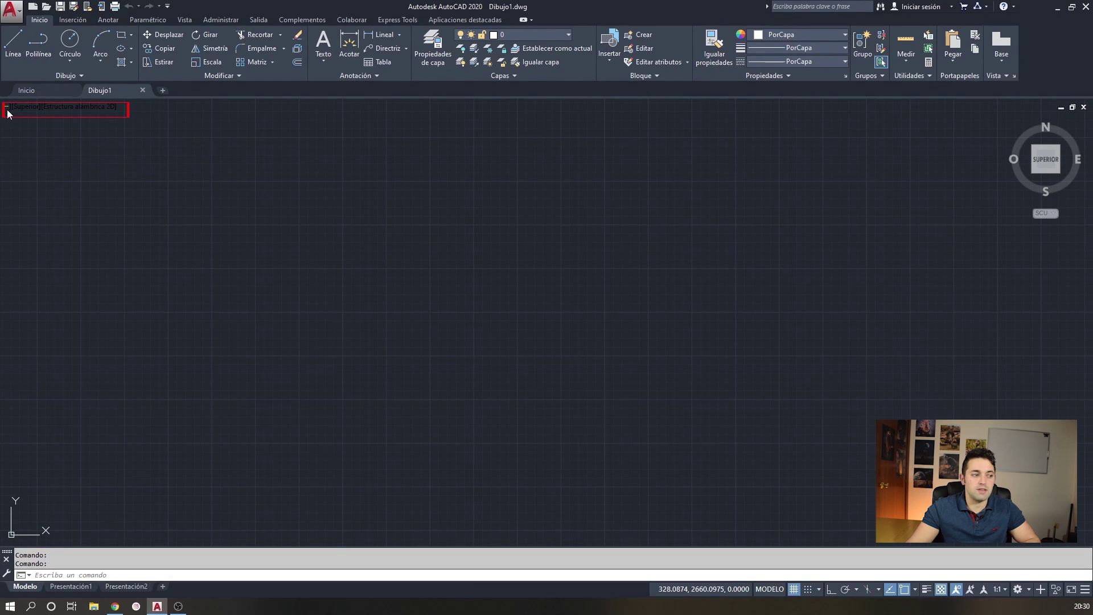
pyautogui.click(7, 110)
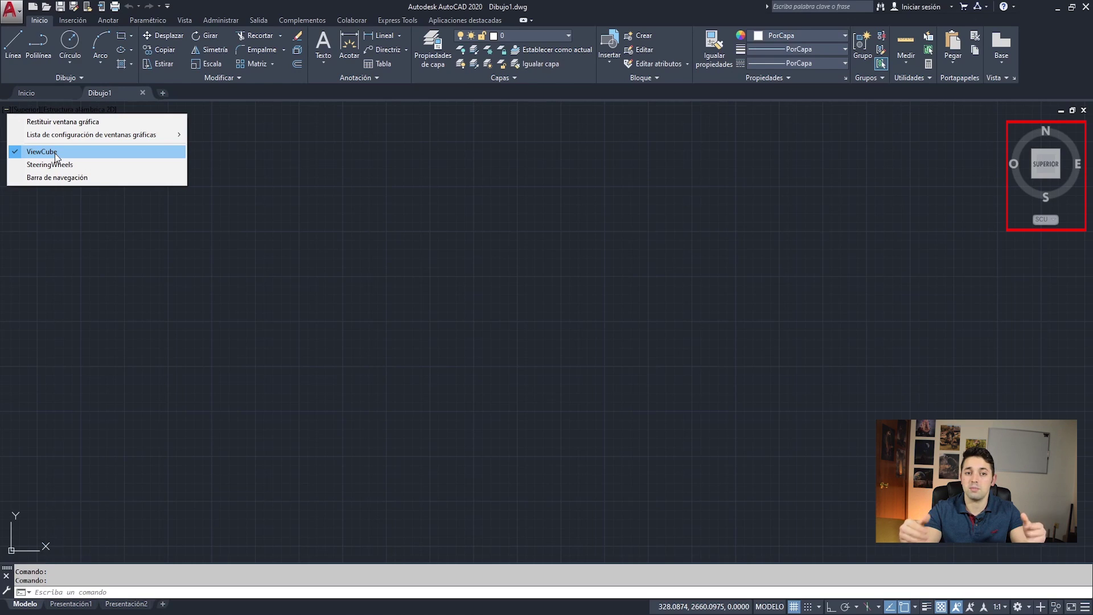
pyautogui.click(52, 178)
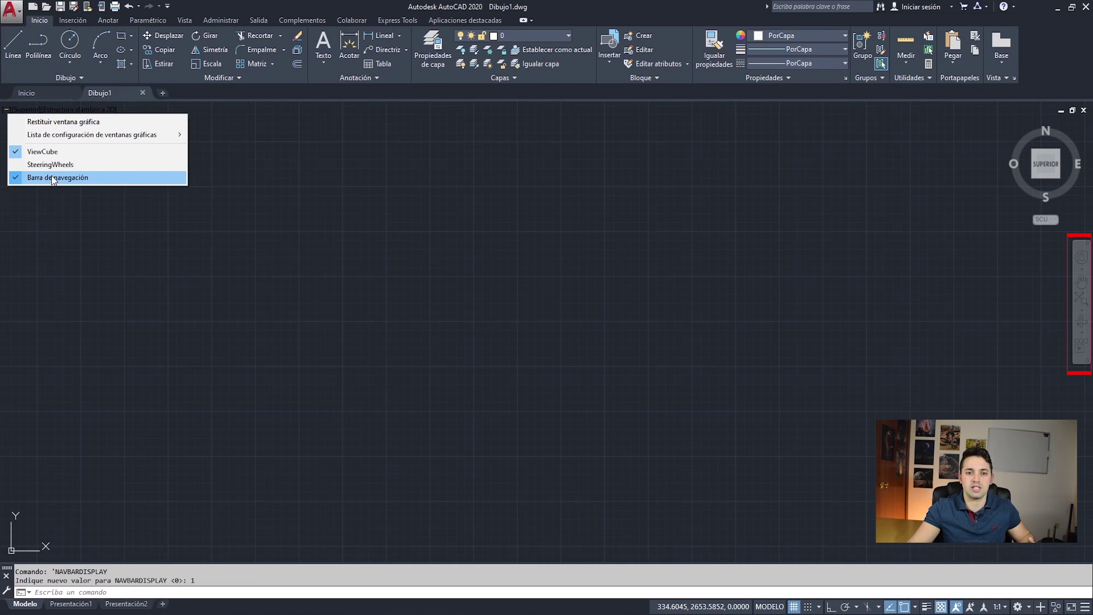
pyautogui.click(53, 177)
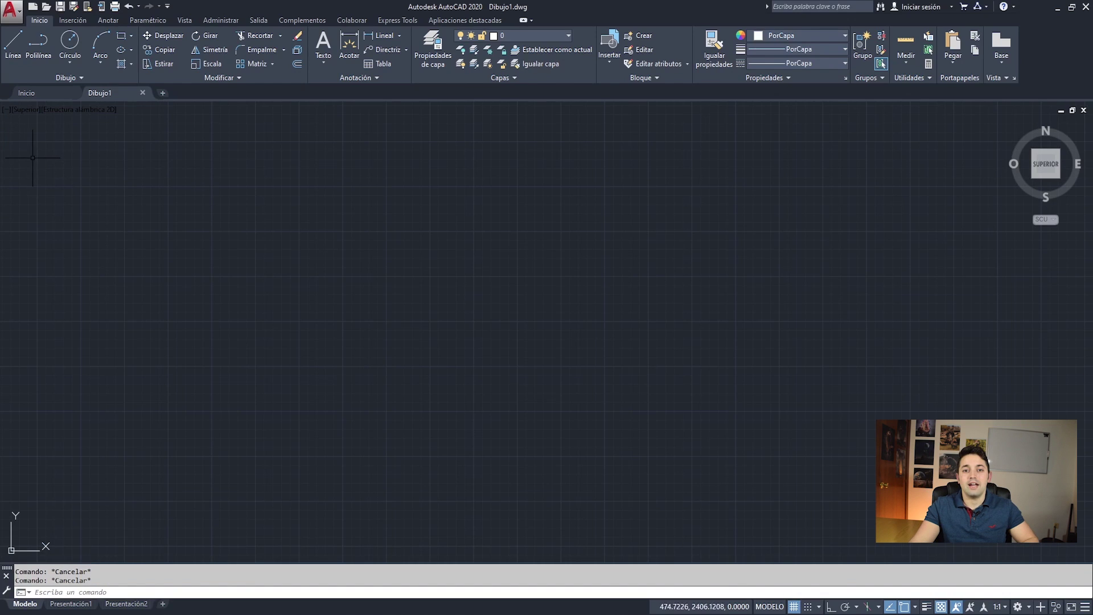
# Check the Superior standard views list, then show the visual styles list with Estructura alámbrica 2D current
pyautogui.click(26, 110)
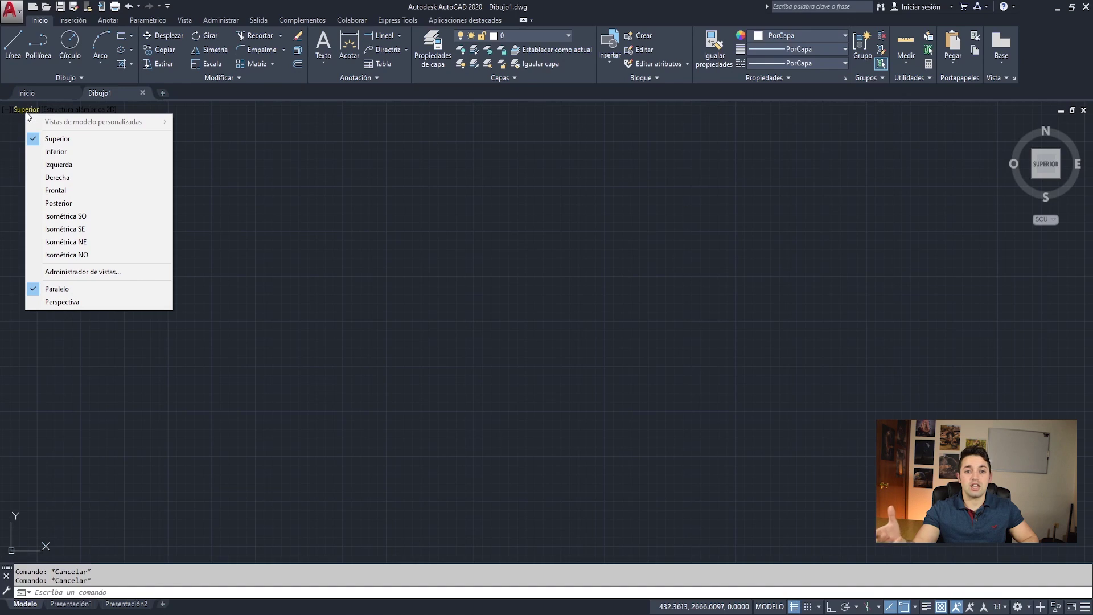
pyautogui.click(65, 110)
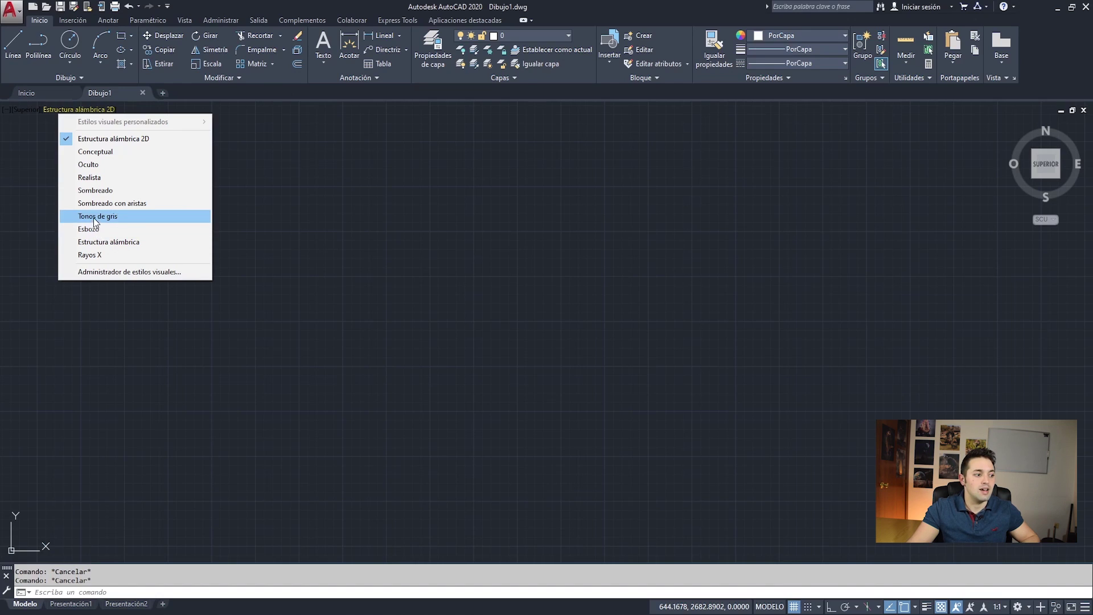
# Dismiss the visual styles list, keeping Estructura alámbrica 2D
pyautogui.click(100, 273)
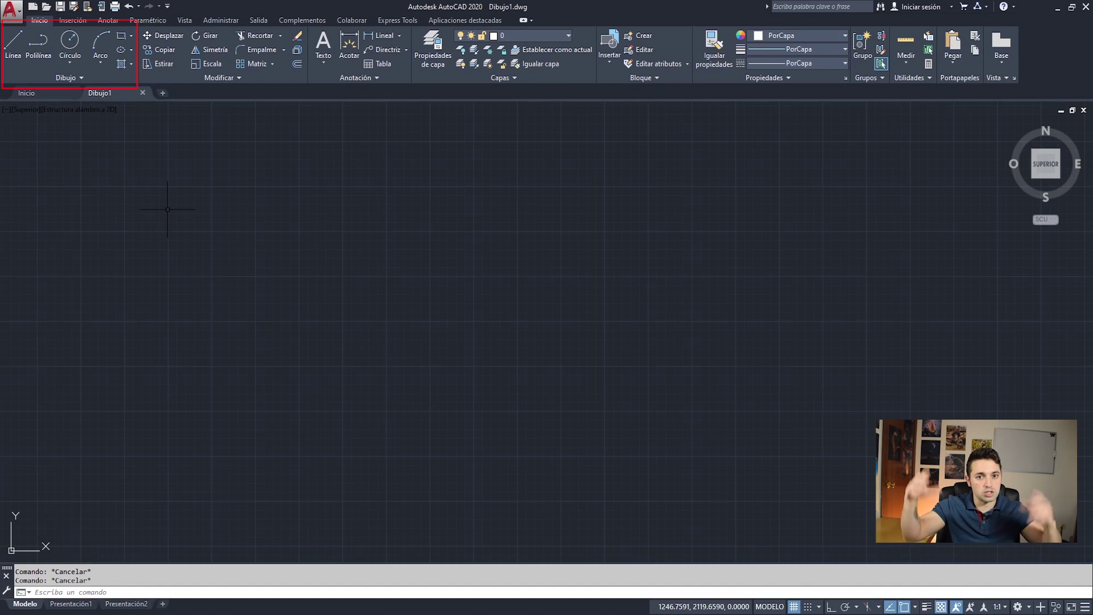
pyautogui.click(126, 158)
pyautogui.press('Escape')
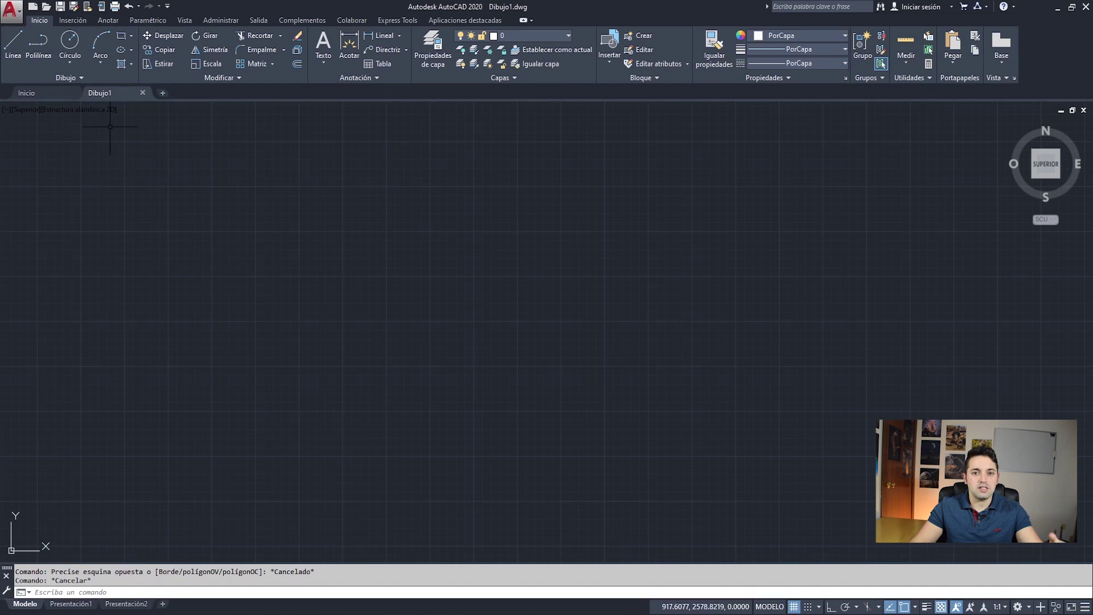
pyautogui.click(83, 73)
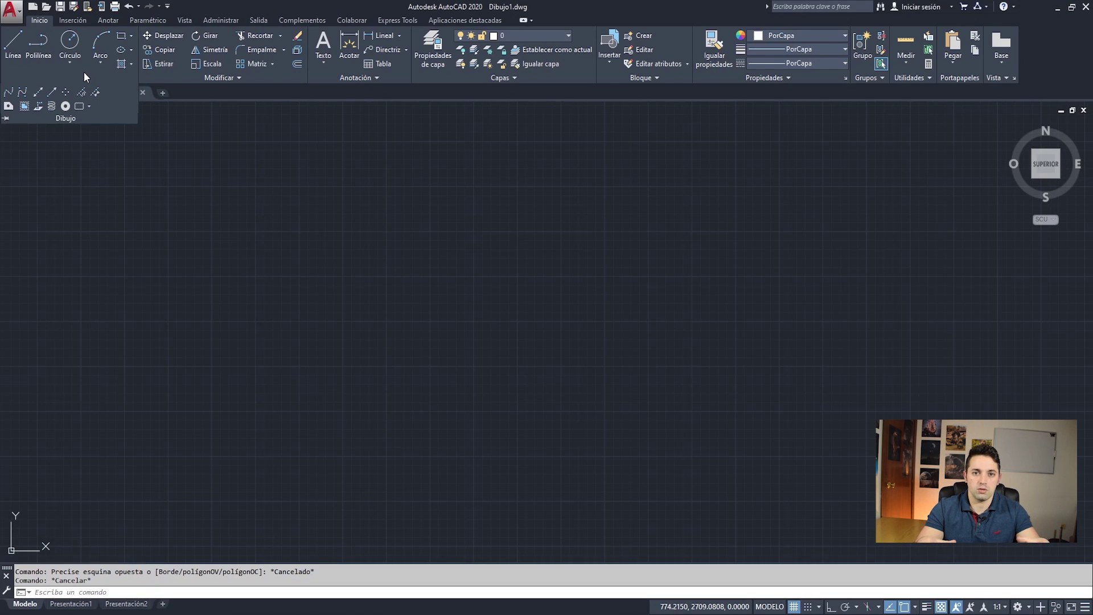
pyautogui.press('Escape')
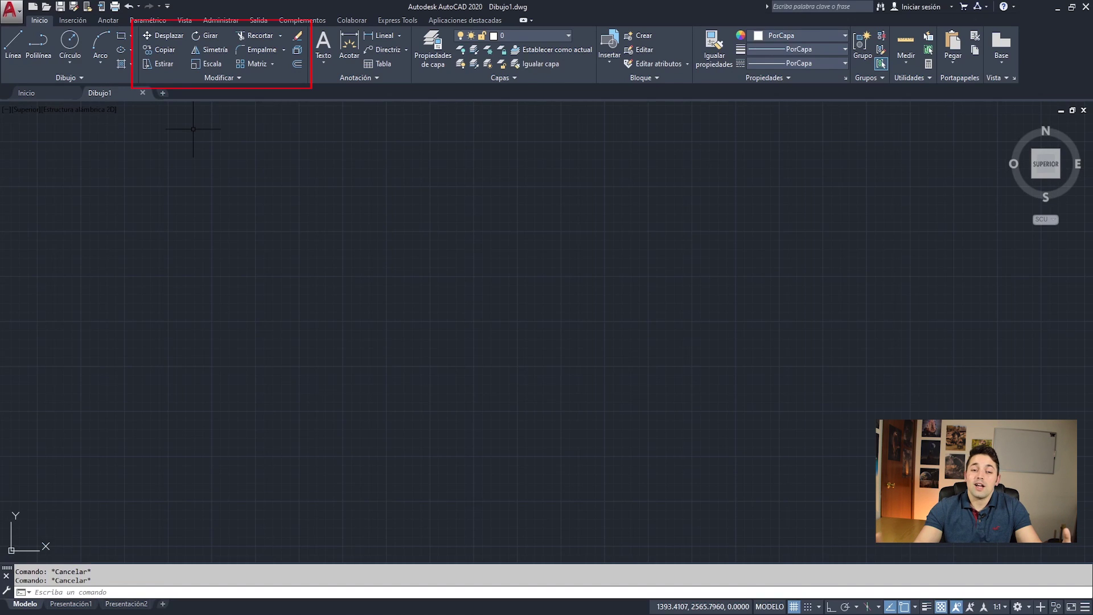
pyautogui.click(219, 76)
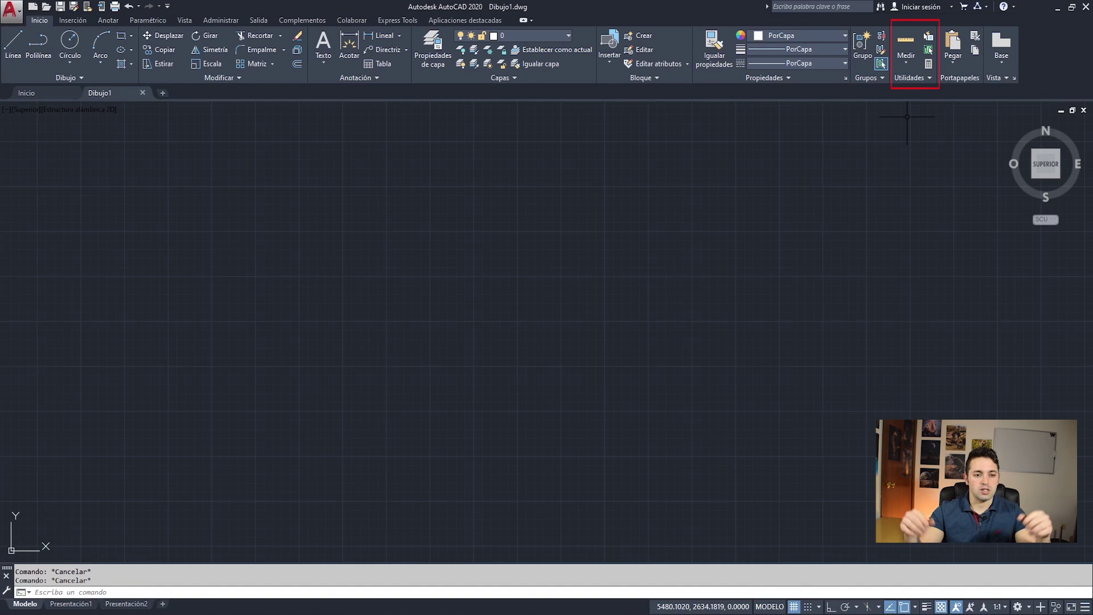
pyautogui.click(910, 115)
pyautogui.press('Escape')
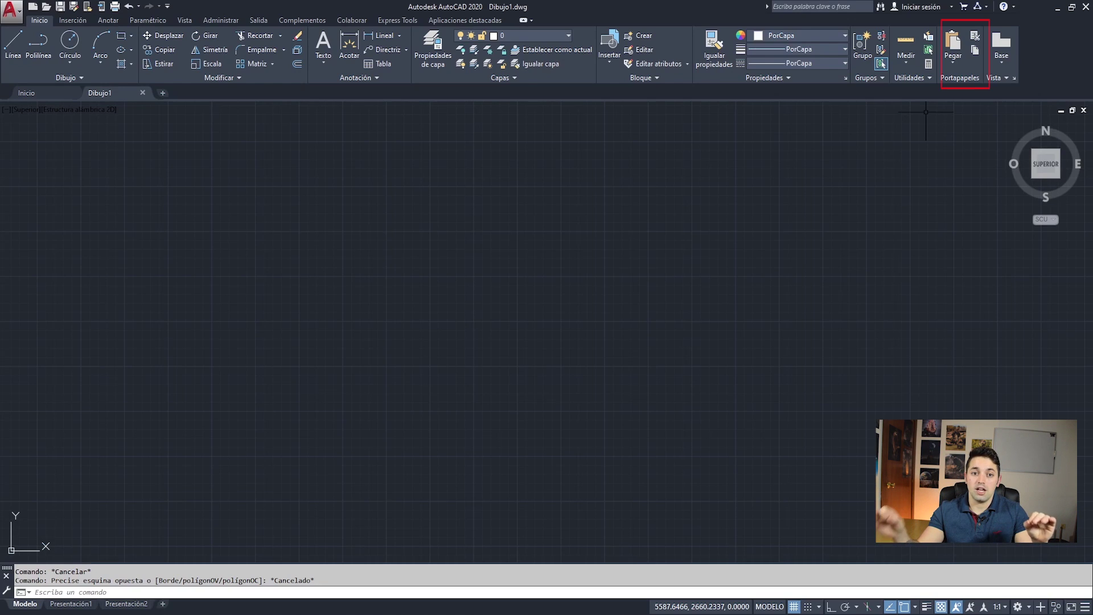
pyautogui.click(962, 65)
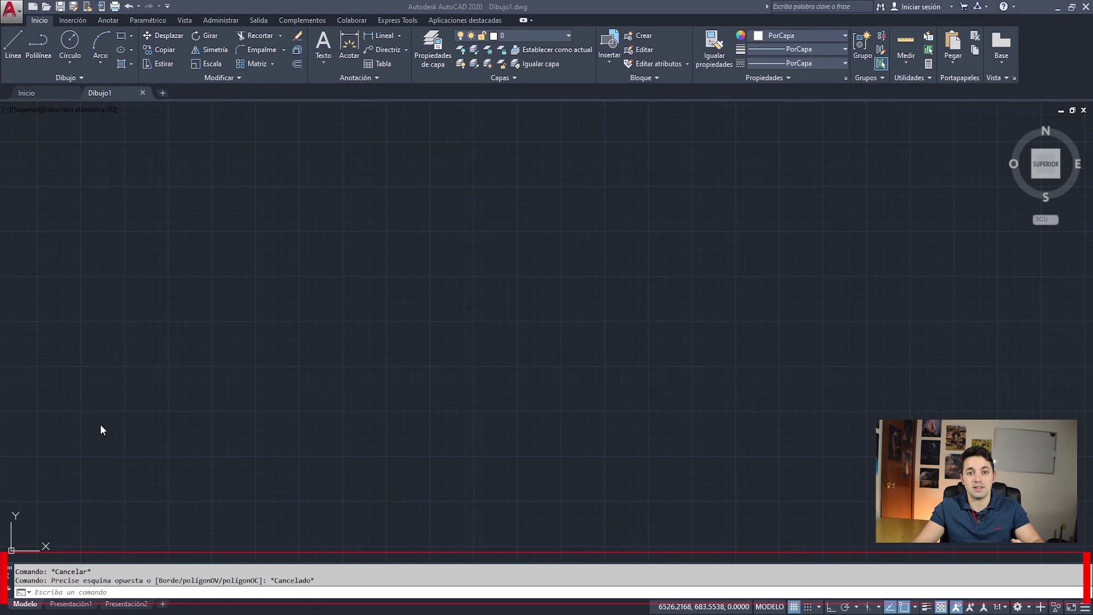
pyautogui.moveTo(10, 573); pyautogui.dragTo(255, 578)
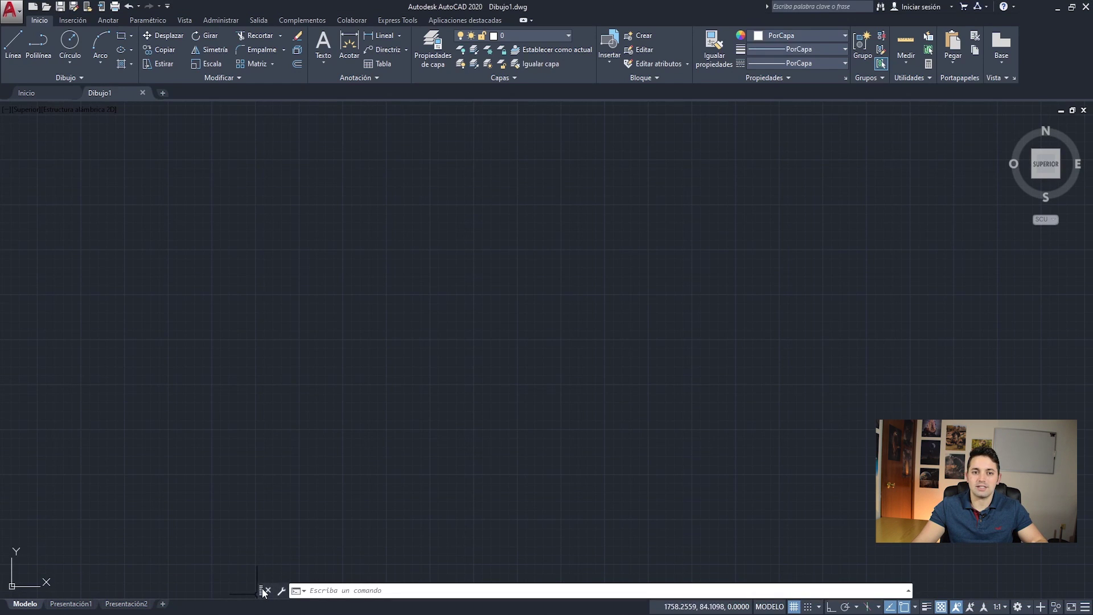
pyautogui.moveTo(263, 592); pyautogui.dragTo(265, 595)
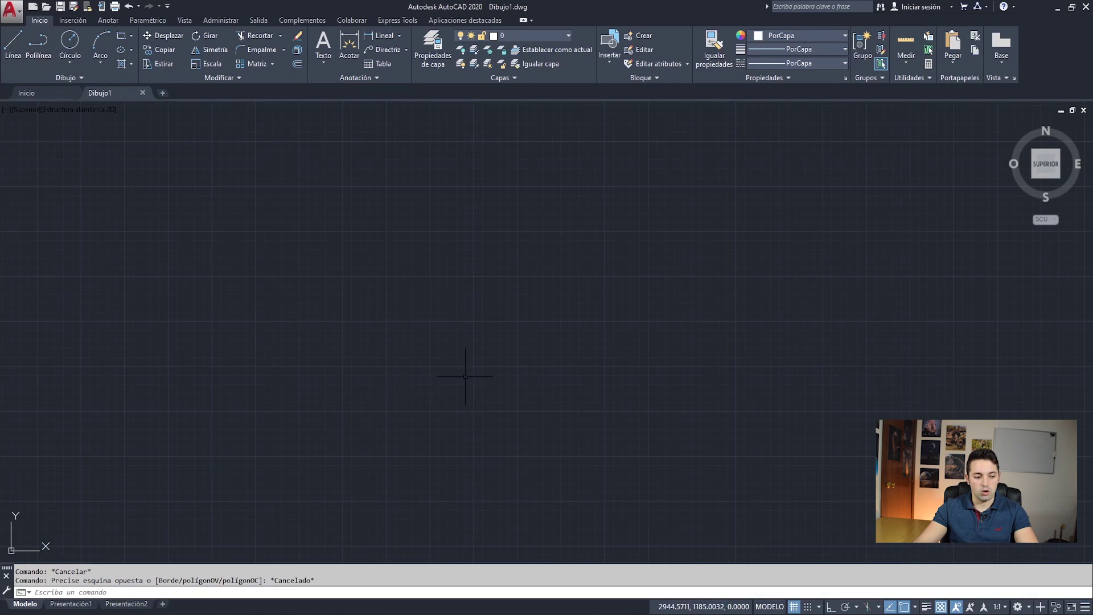
pyautogui.write('L')
# Draw one diagonal line rising up and to the right near the canvas centre
pyautogui.press('Return')
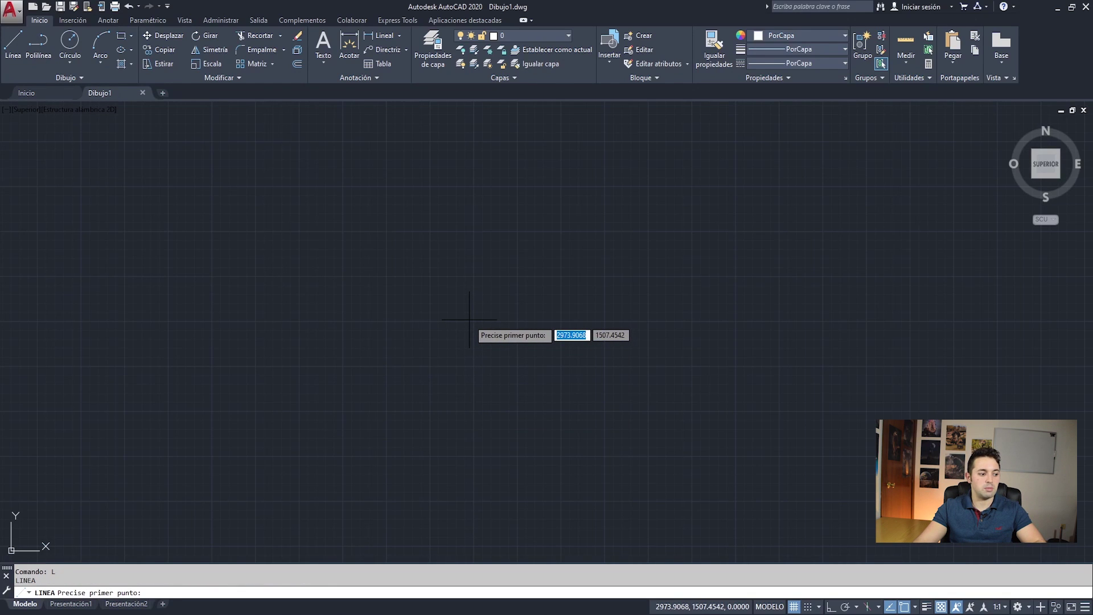
pyautogui.click(470, 319)
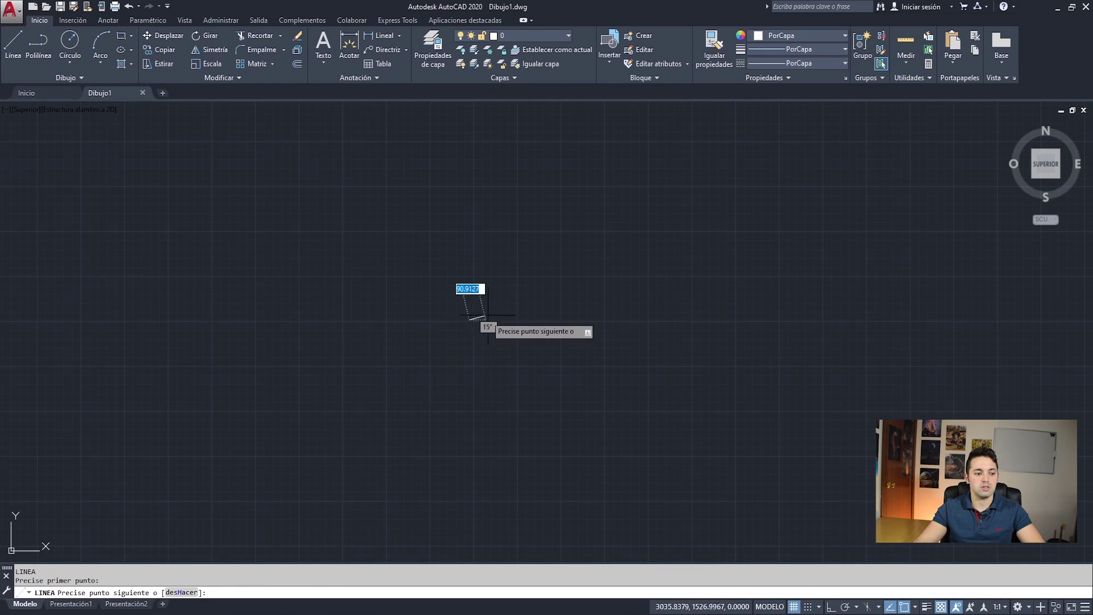
pyautogui.click(640, 227)
pyautogui.press('Return')
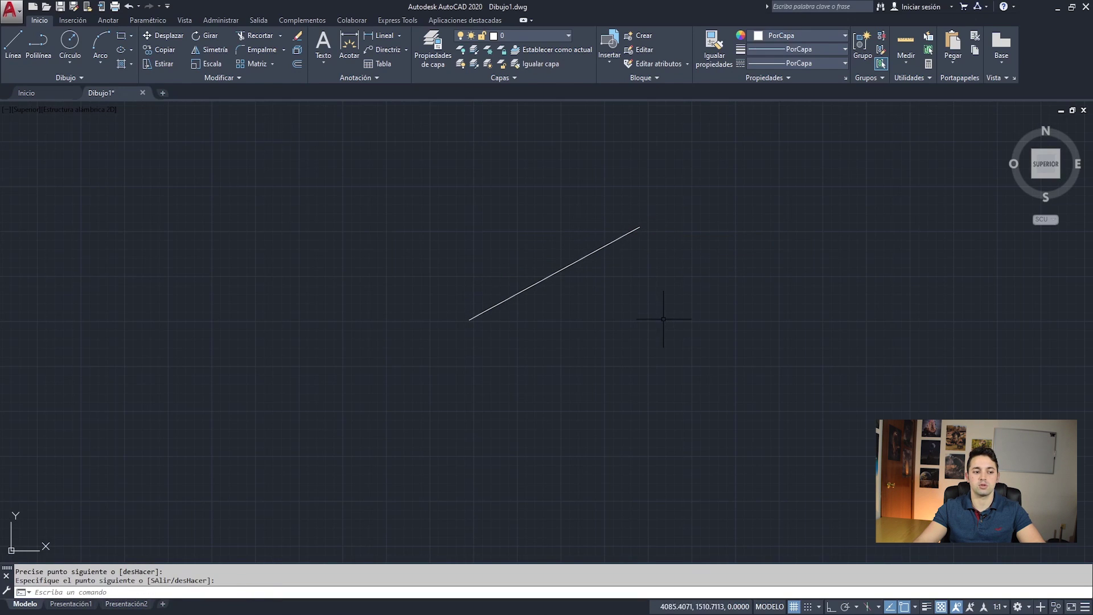
pyautogui.click(537, 411)
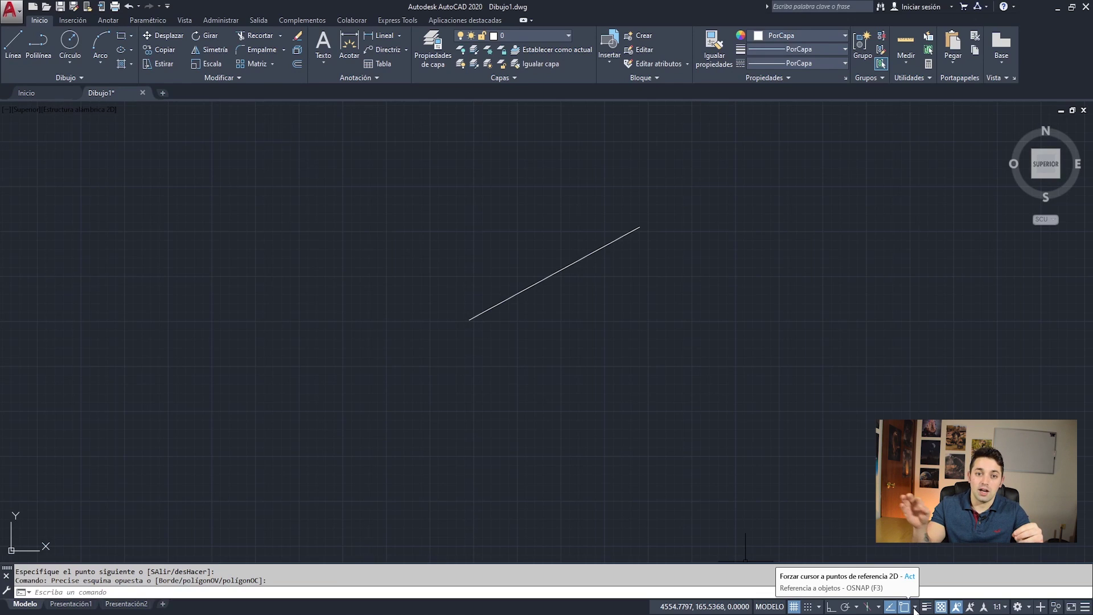
pyautogui.click(915, 609)
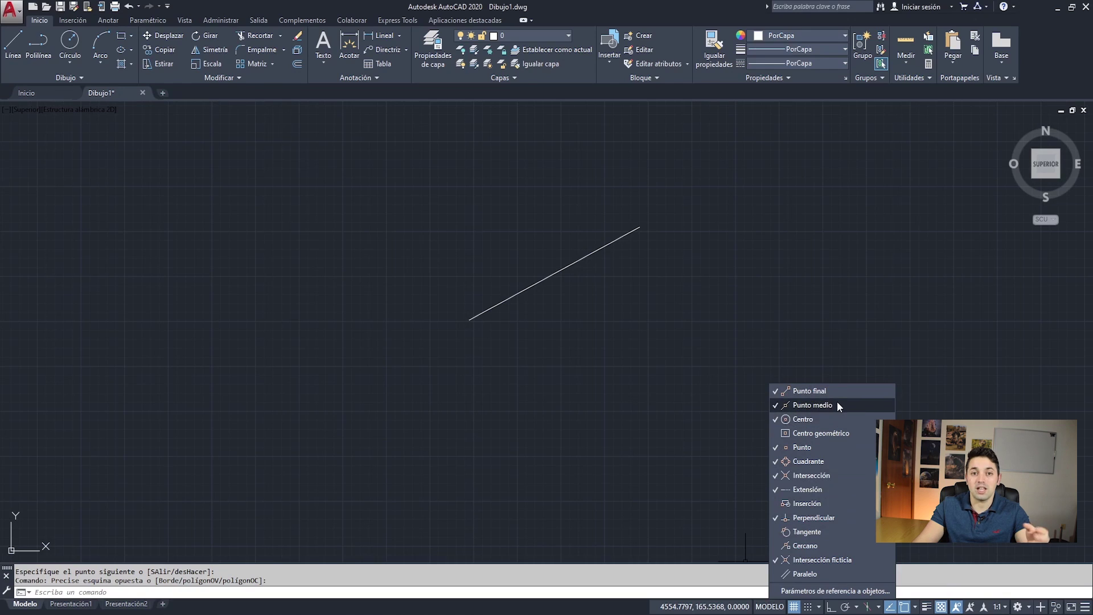
pyautogui.press('Escape')
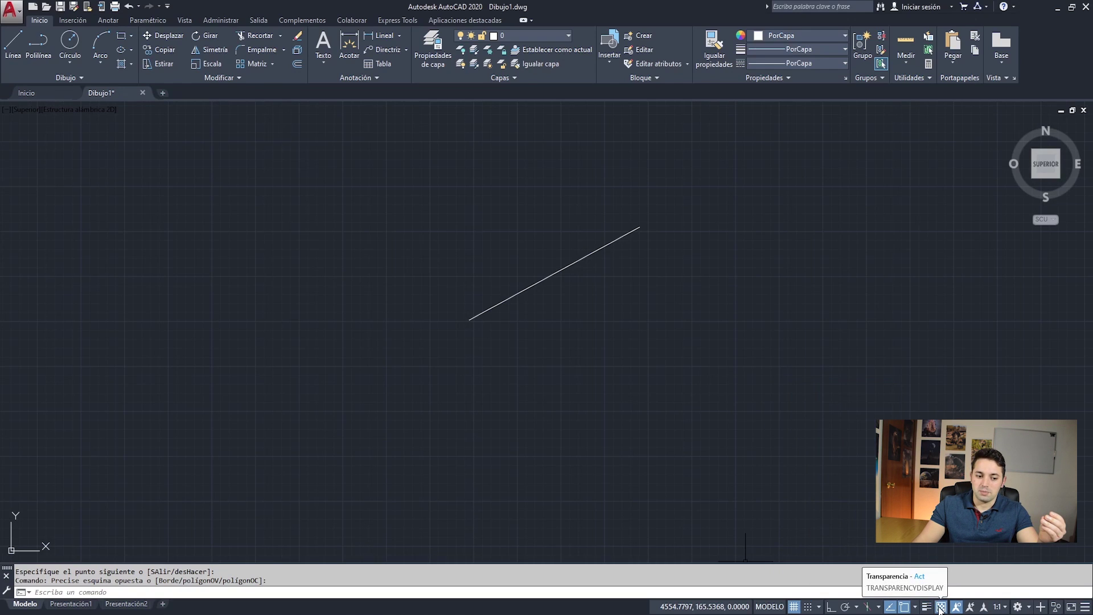
pyautogui.click(1004, 607)
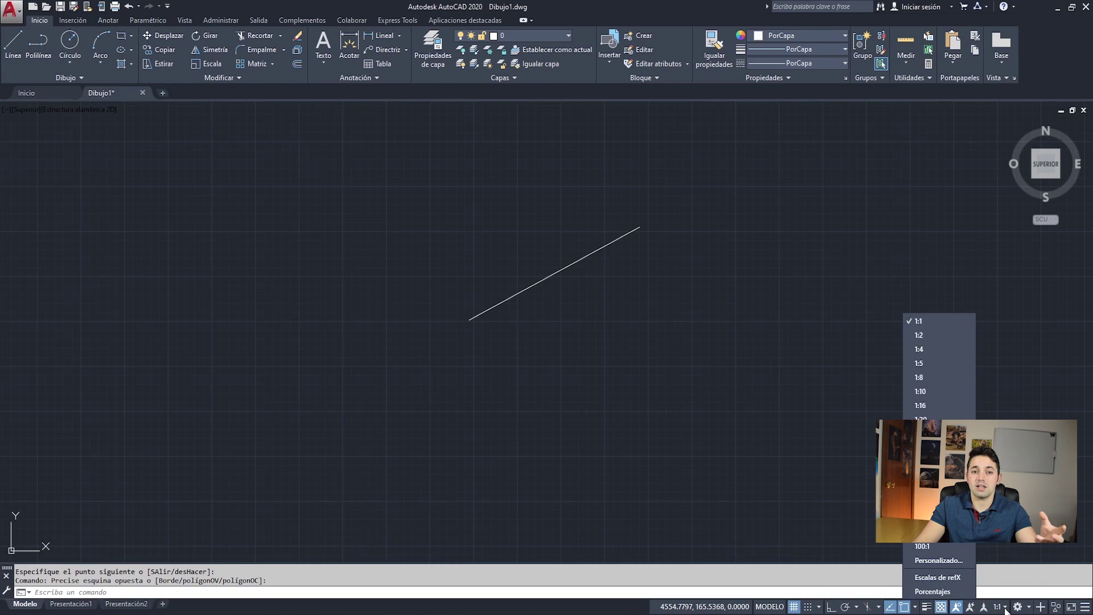
pyautogui.click(1005, 608)
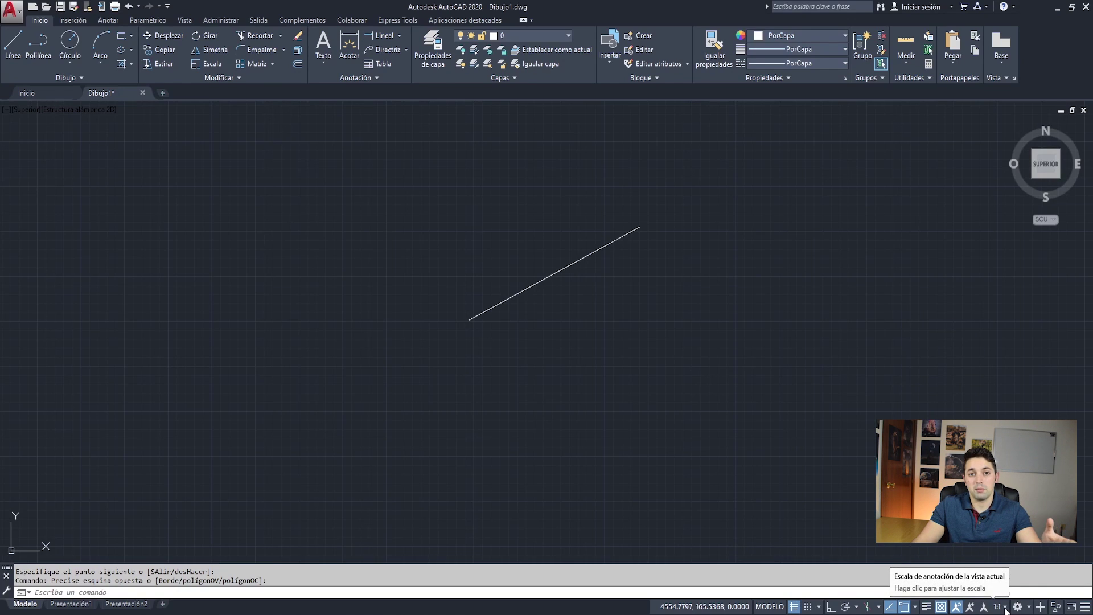
pyautogui.press('Escape')
pyautogui.press('Escape')
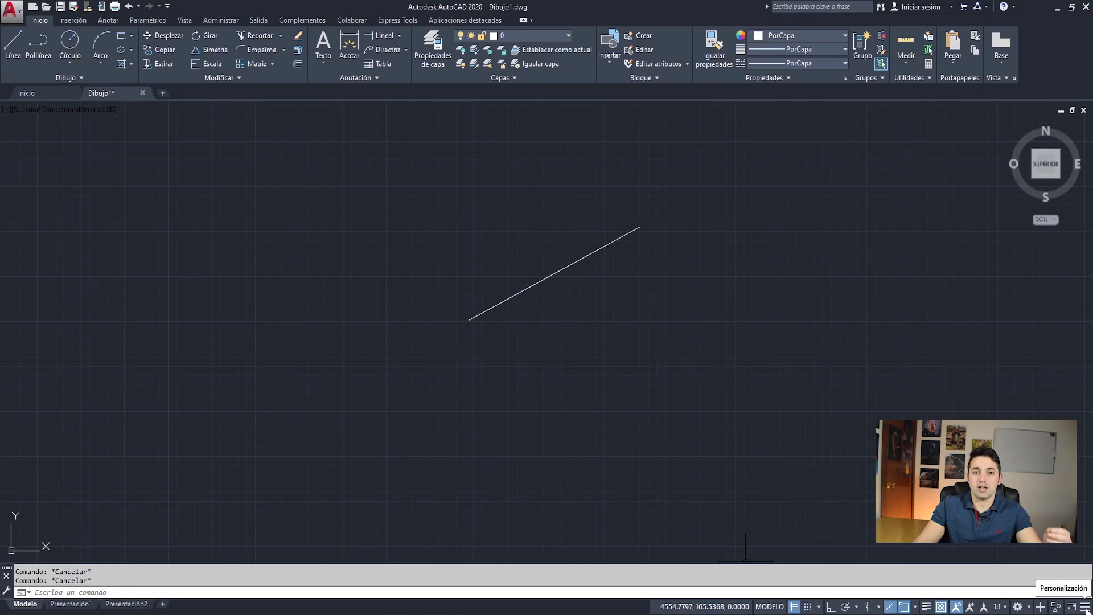
pyautogui.click(1085, 607)
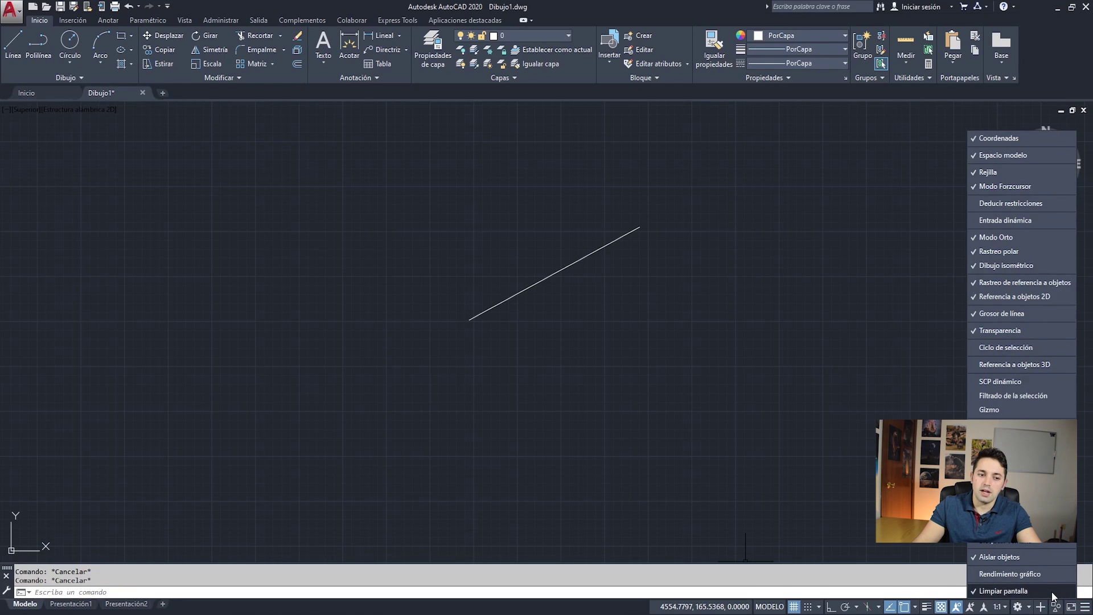
pyautogui.click(1016, 203)
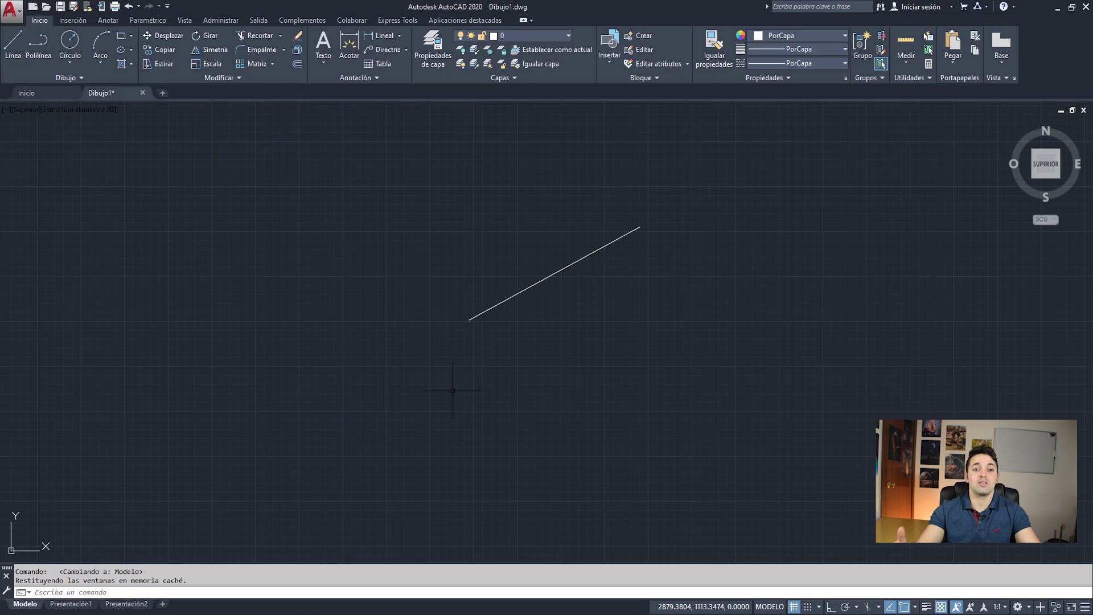
# Cancel the stray selection and switch to the Presentación1 layout
pyautogui.press('Escape')
pyautogui.click(337, 451)
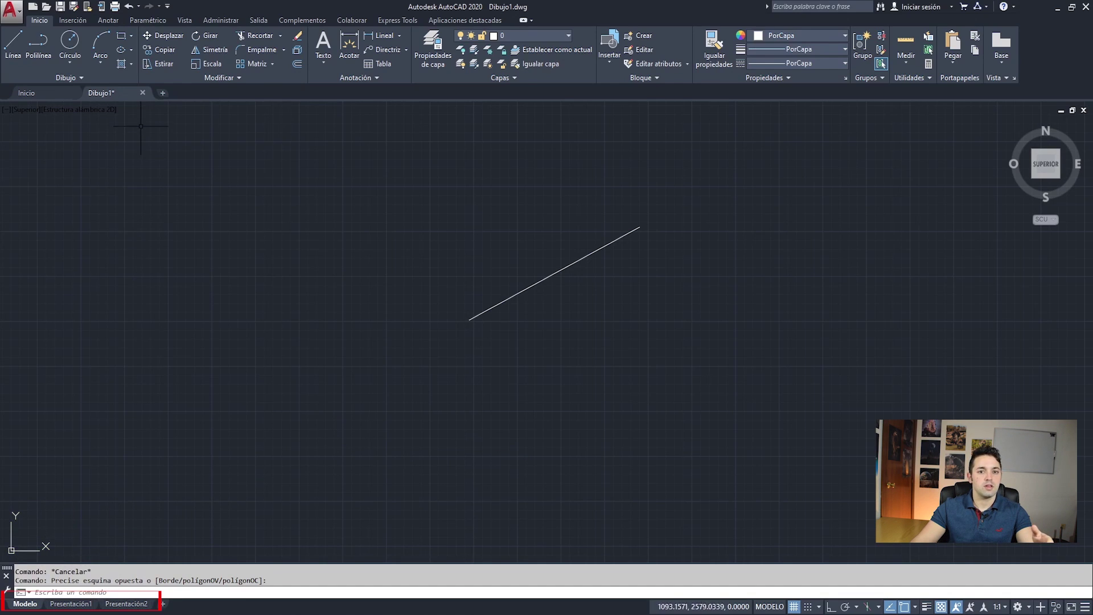
pyautogui.moveTo(101, 93)
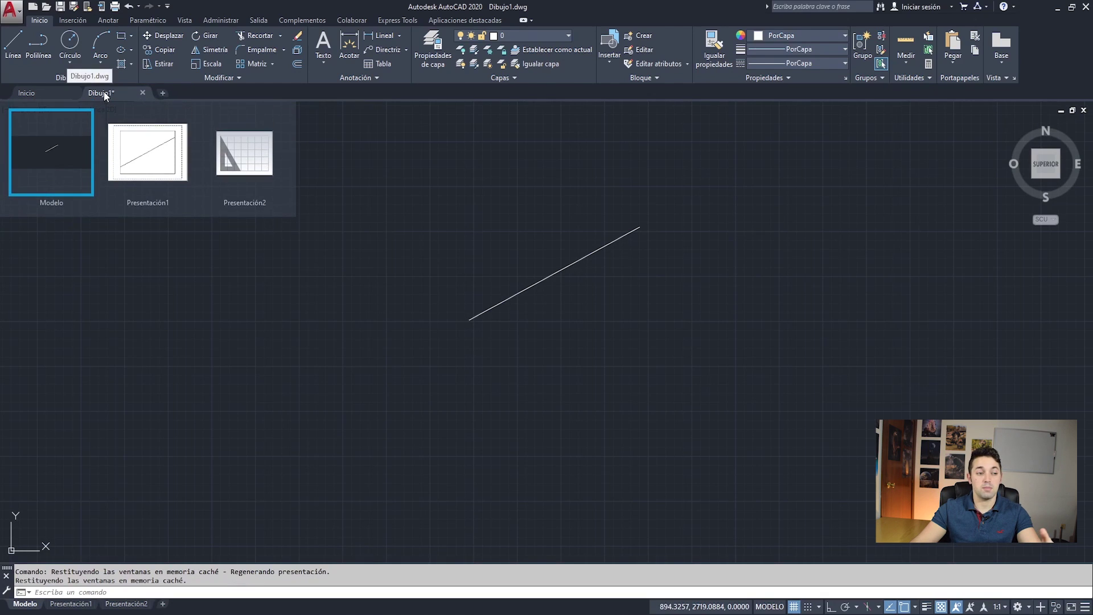
pyautogui.click(127, 155)
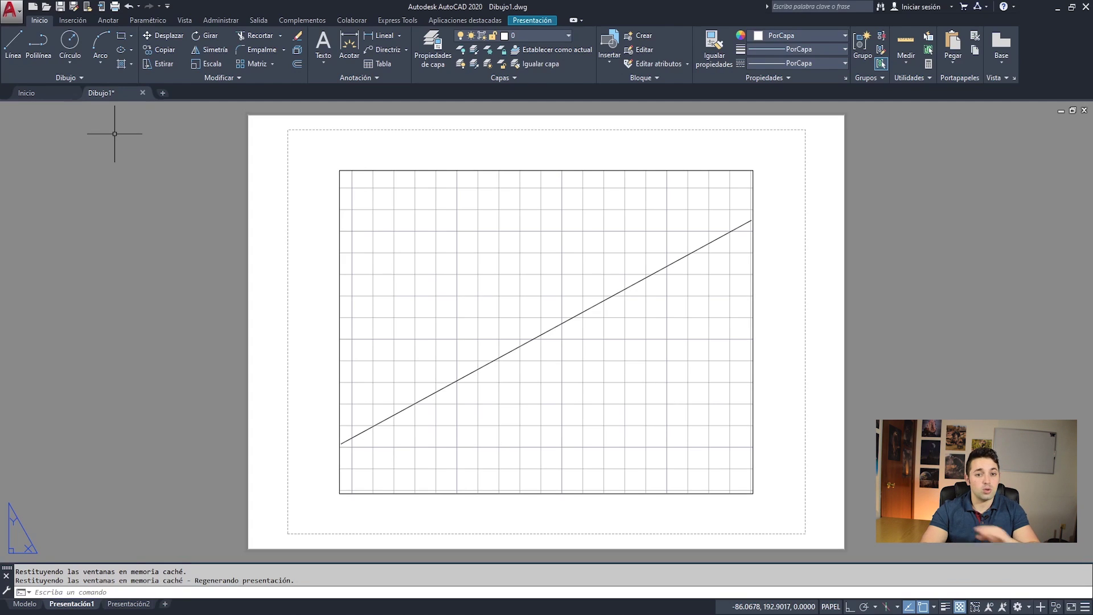
# Select the viewport, then activate its model space and adjust the zoom
pyautogui.press('Escape')
pyautogui.press('Escape')
pyautogui.click(516, 170)
pyautogui.click(501, 193)
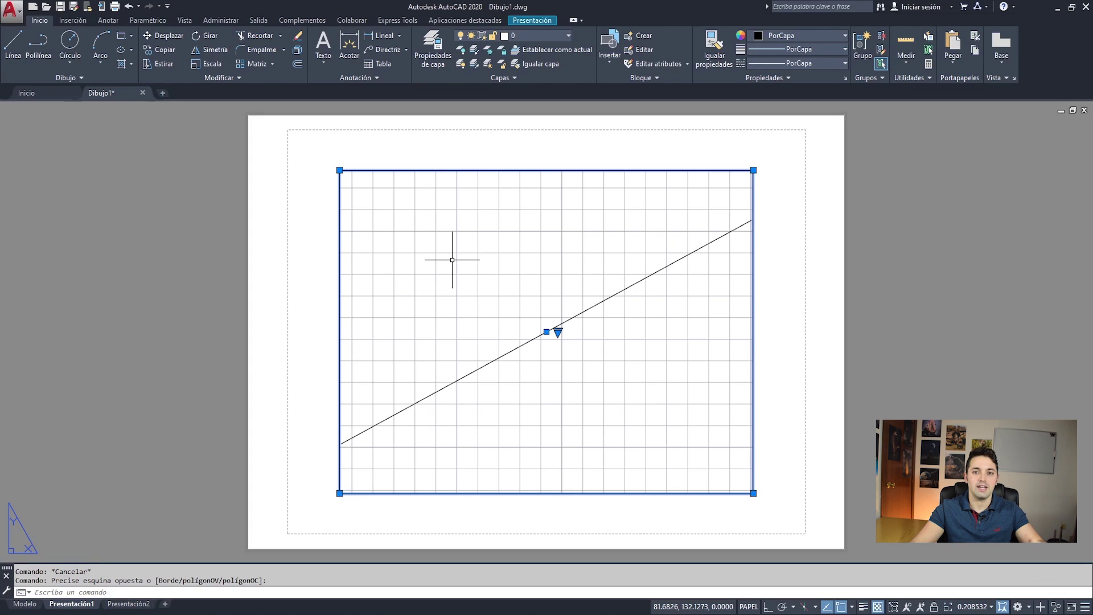
pyautogui.doubleClick(452, 259)
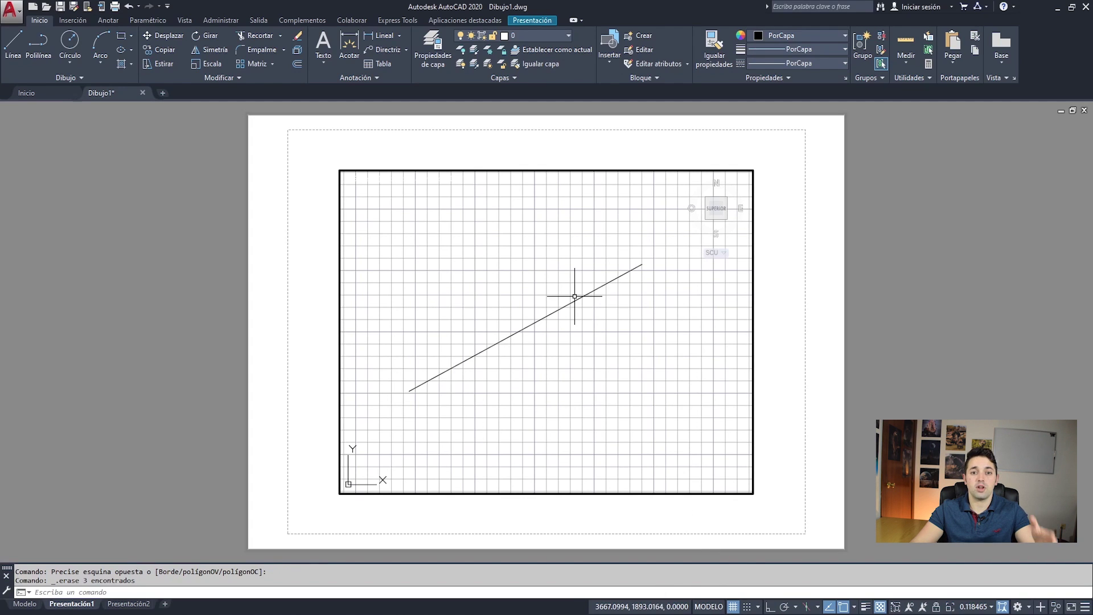
pyautogui.scroll(2, 575, 296)
pyautogui.scroll(-5, 573, 297)
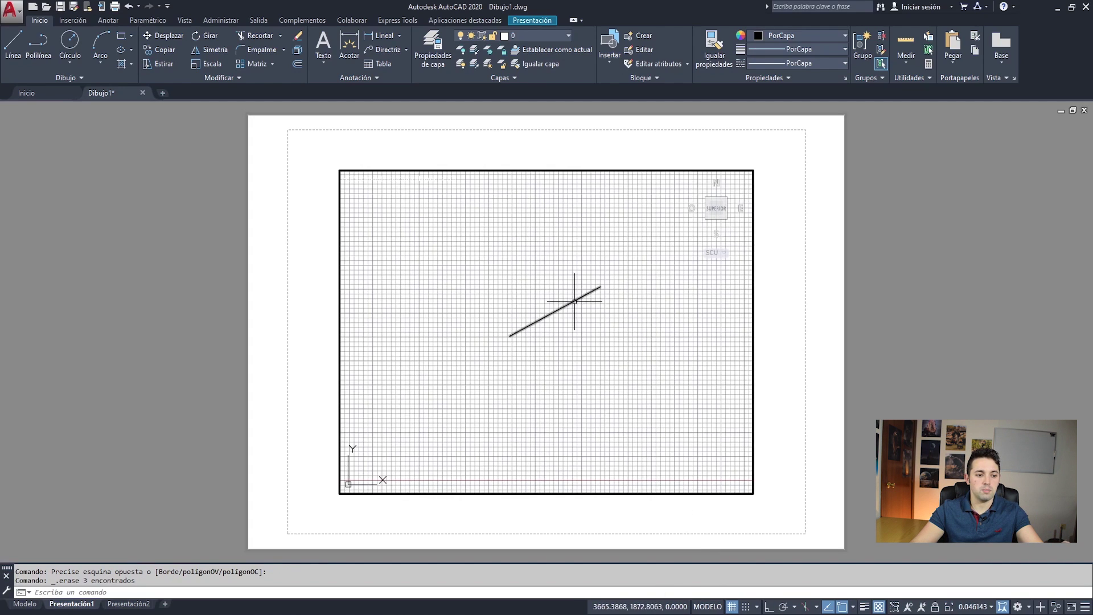
pyautogui.scroll(4, 570, 301)
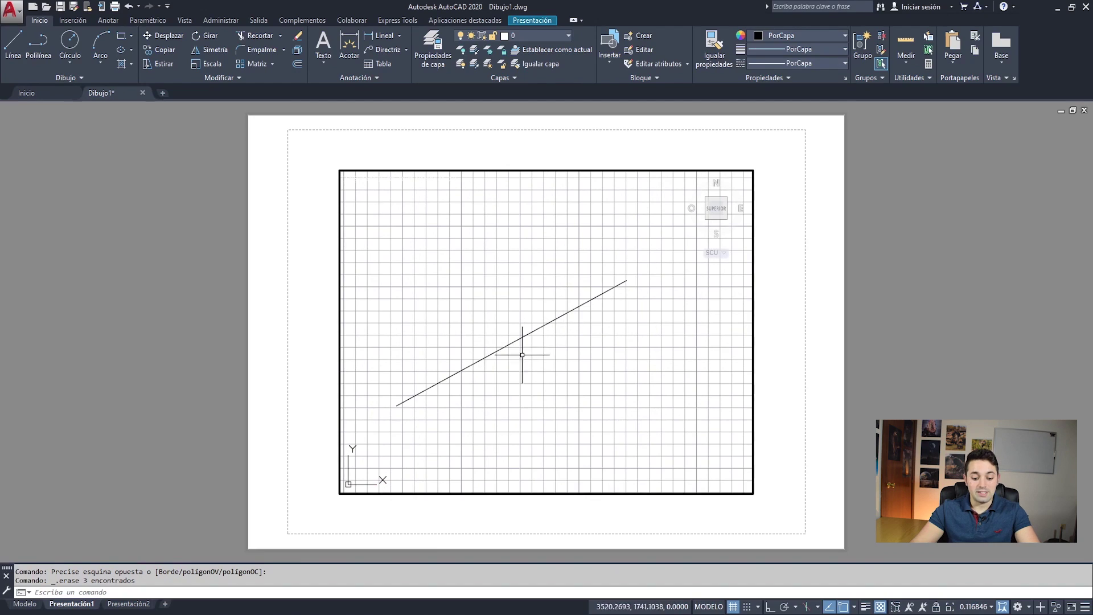
# Draw a five-segment line crossing the original diagonal inside the viewport
pyautogui.write('l')
pyautogui.press('Return')
pyautogui.click(541, 460)
pyautogui.click(443, 258)
pyautogui.click(634, 223)
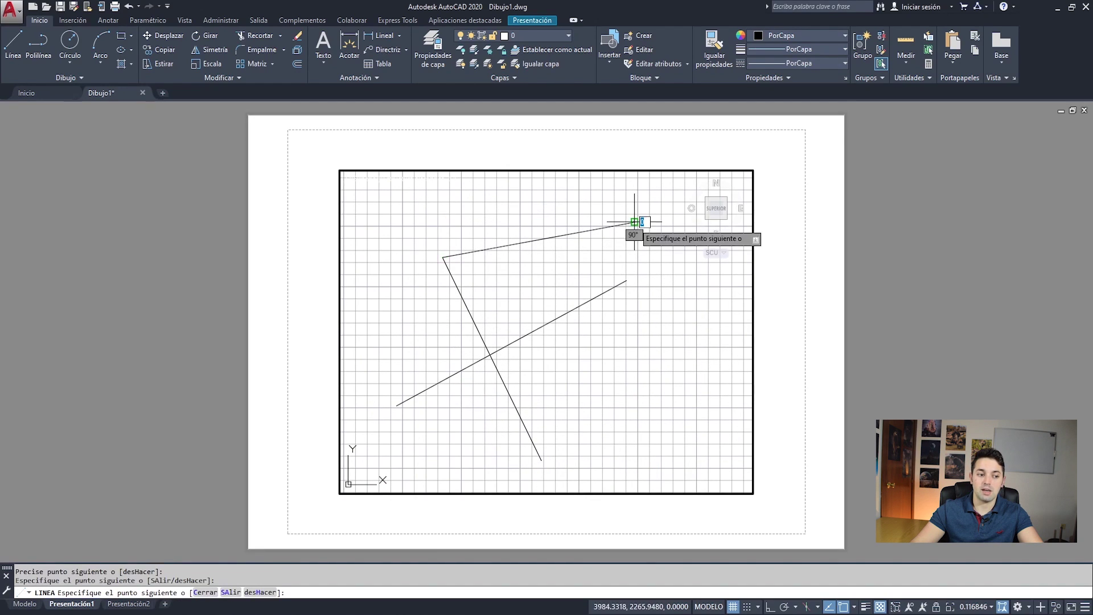
pyautogui.click(682, 382)
pyautogui.click(635, 429)
pyautogui.click(634, 391)
pyautogui.press('Escape')
# Return to paper space and drag the viewport's top-right grip inward
pyautogui.doubleClick(761, 273)
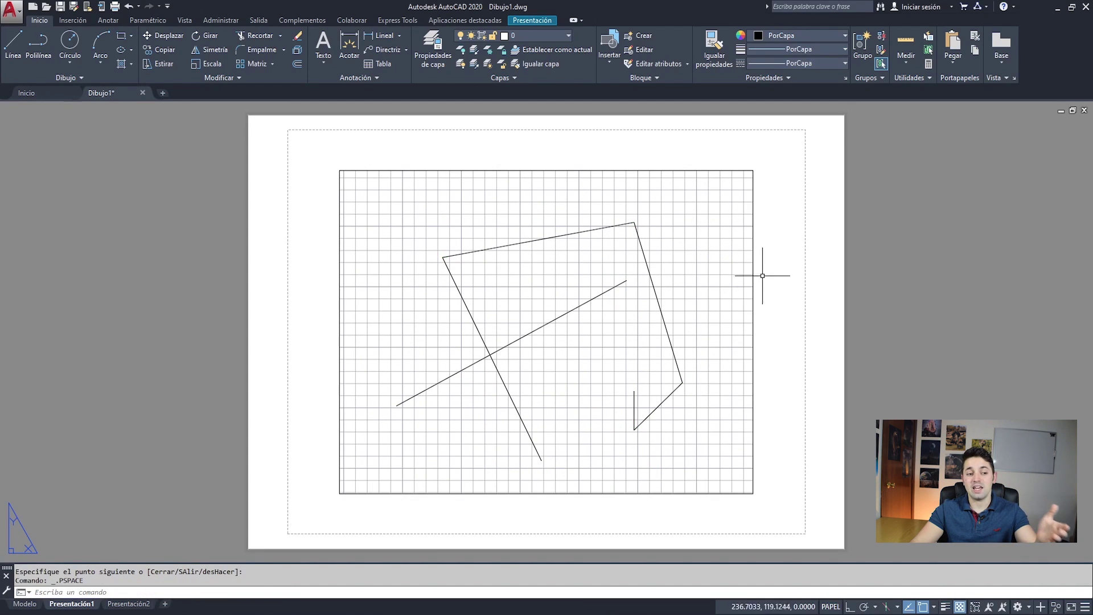
pyautogui.click(762, 274)
pyautogui.click(712, 251)
pyautogui.click(753, 169)
# Narrow the viewport to a tall frame and move it to the sheet's right side
pyautogui.click(545, 170)
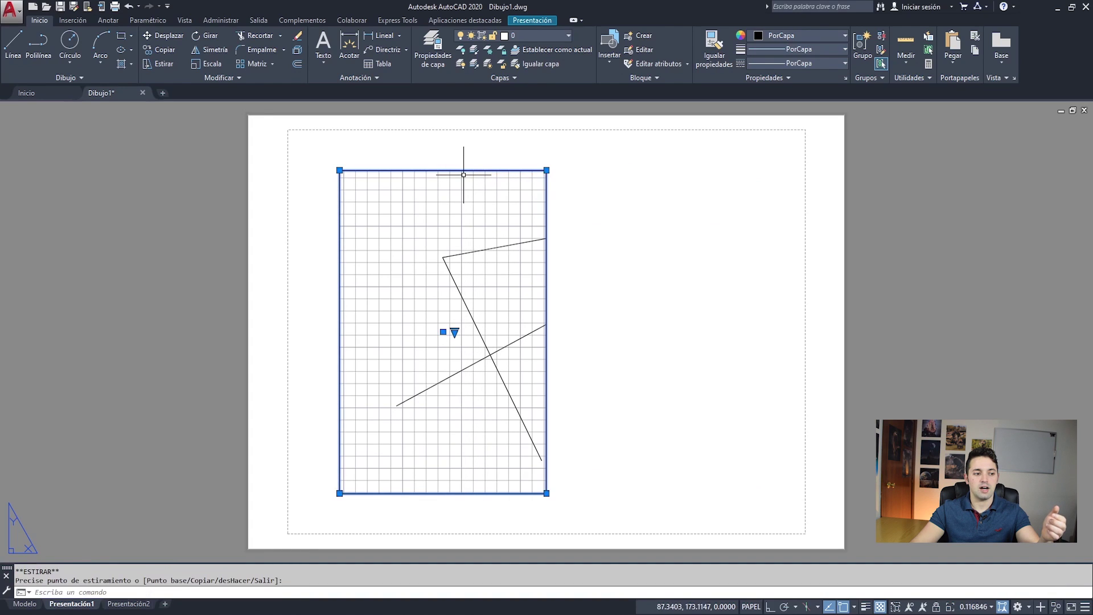
pyautogui.write('d')
pyautogui.press('Return')
pyautogui.click(691, 165)
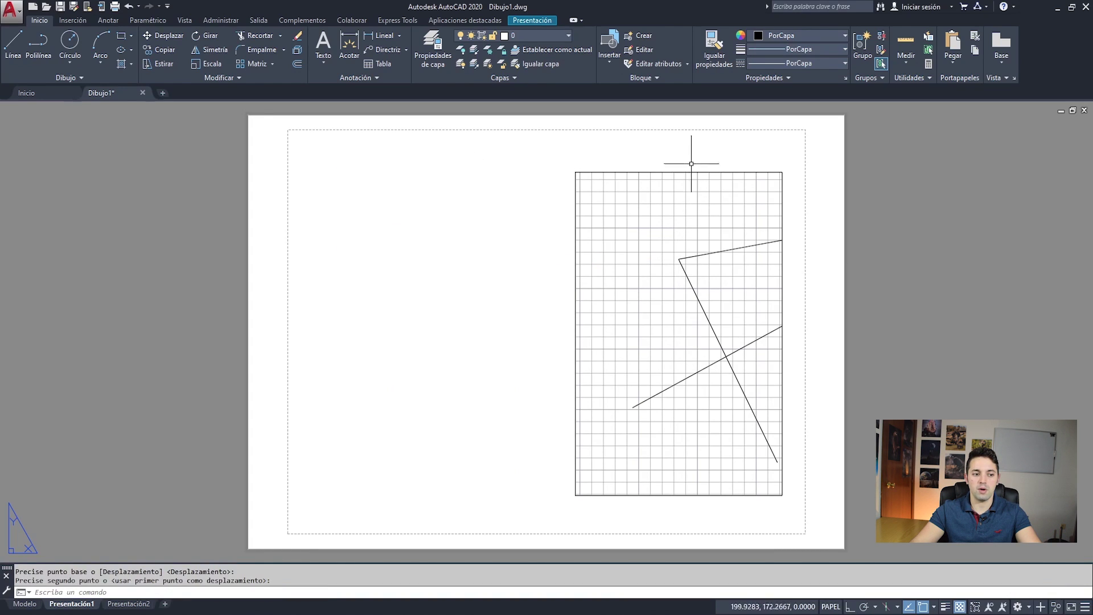
pyautogui.press('Escape')
# Copy the viewport to the left side and pan the copy to the lines' lower part
pyautogui.click(632, 172)
pyautogui.write('co')
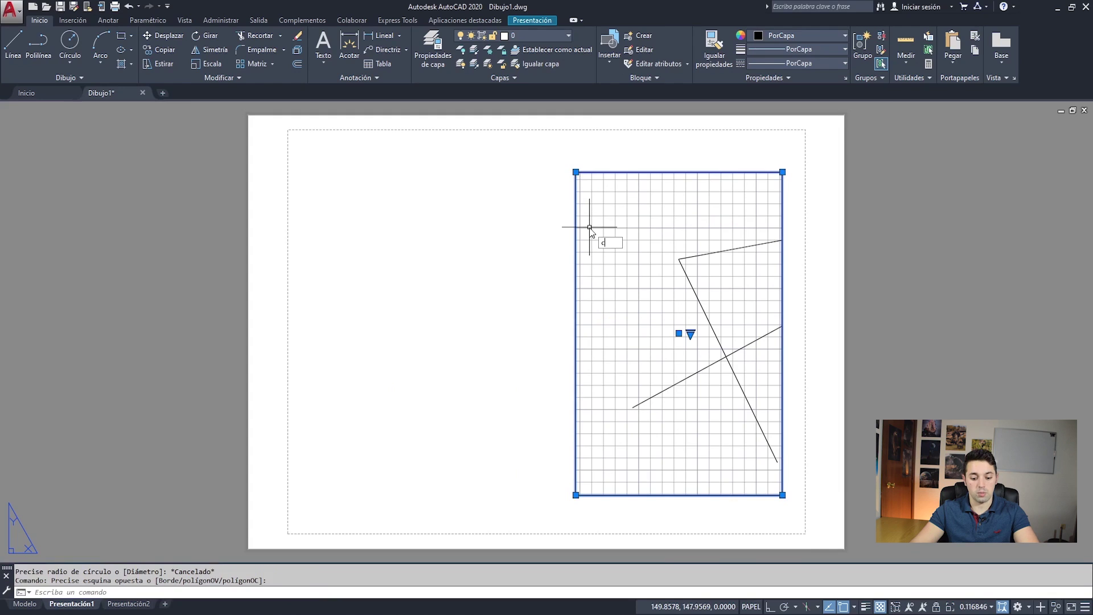
pyautogui.press('Return')
pyautogui.click(669, 251)
pyautogui.click(356, 248)
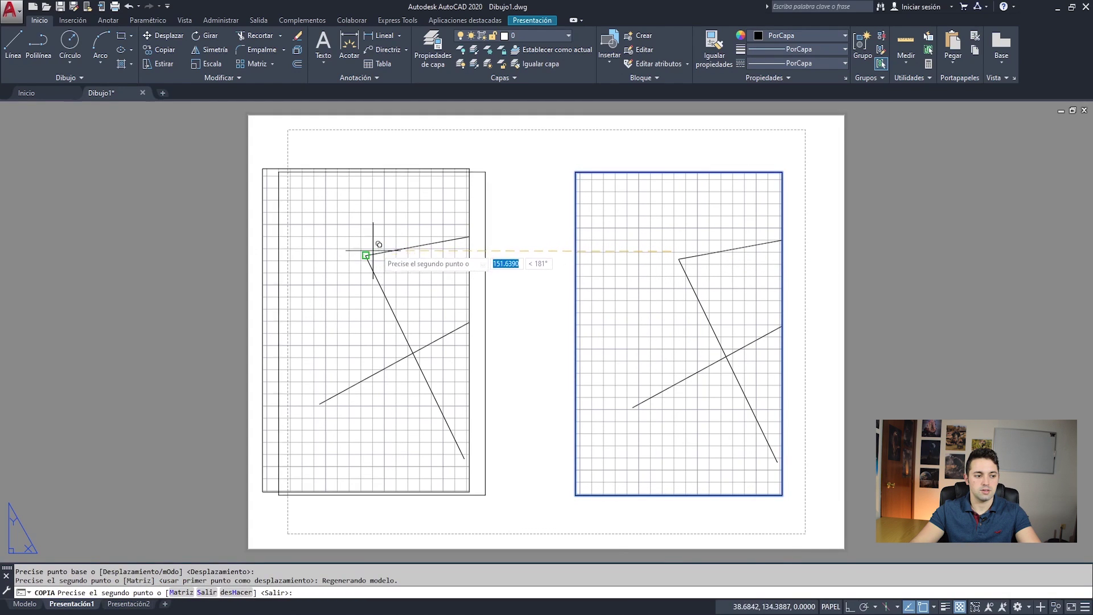
pyautogui.press('Escape')
pyautogui.doubleClick(414, 271)
pyautogui.moveTo(415, 271)
pyautogui.mouseDown(button='middle')
pyautogui.moveTo(281, 319)
pyautogui.moveTo(414, 267)
pyautogui.mouseUp(button='middle')
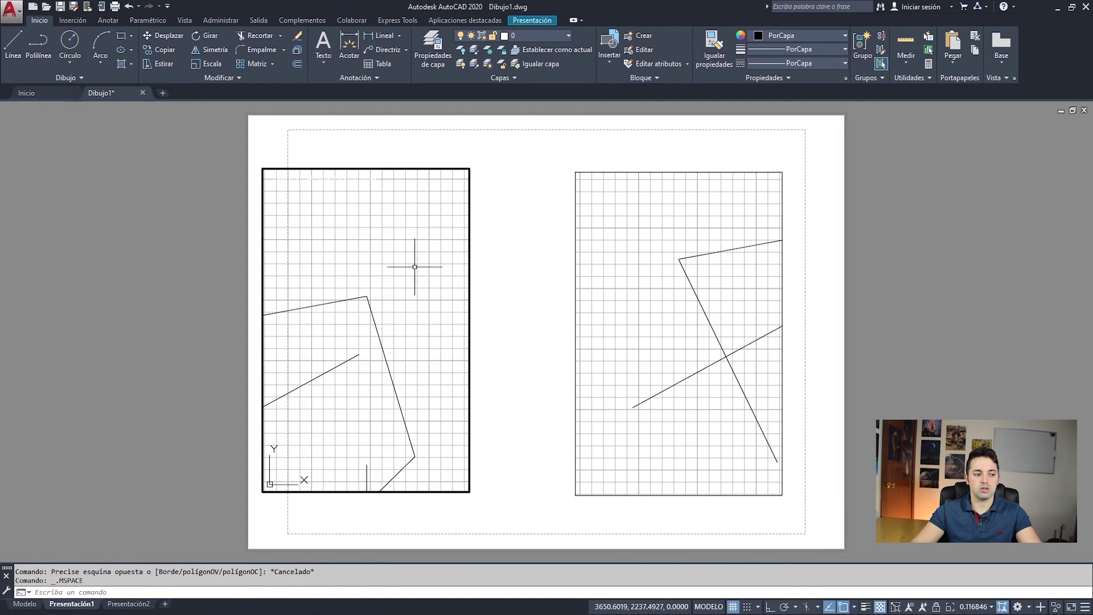
pyautogui.doubleClick(531, 255)
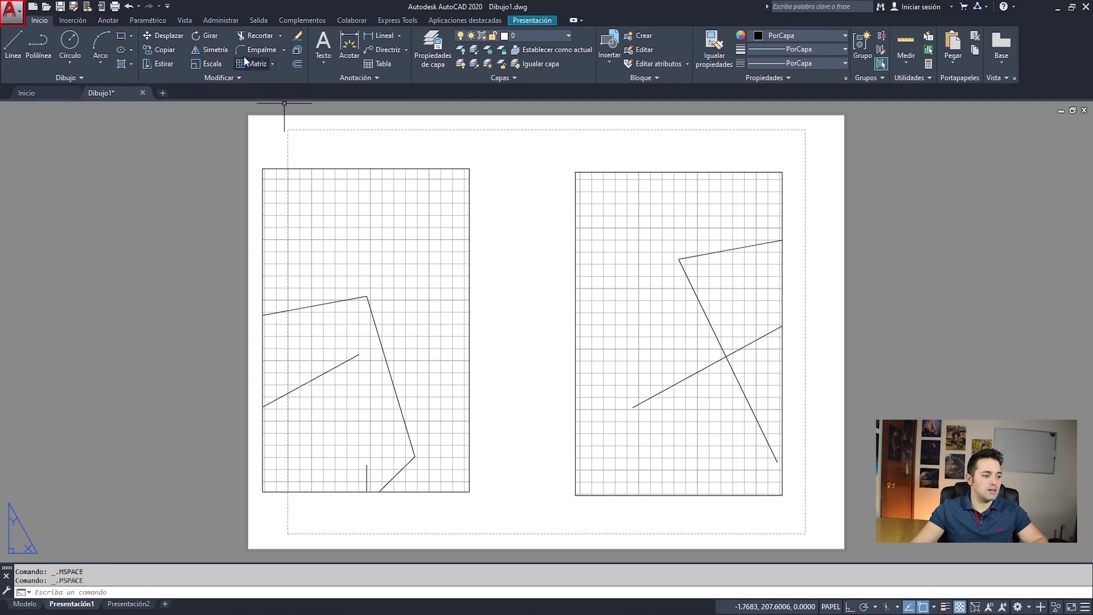
# Open the application menu to begin a command search
pyautogui.click(14, 11)
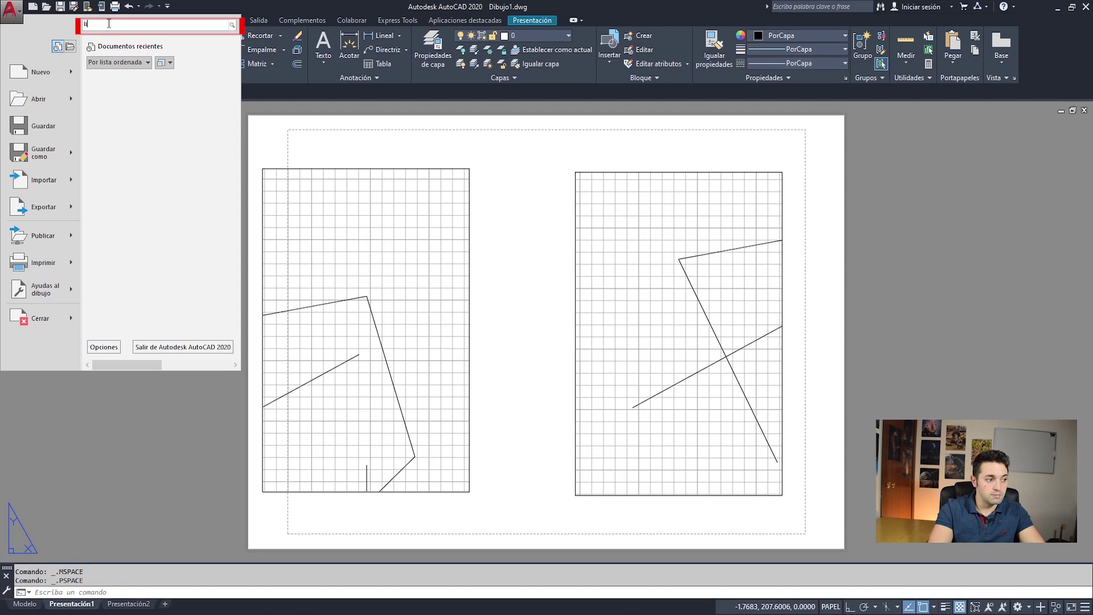
# Search the application menu for 'linea', browse the results, and close it
pyautogui.write('nea')
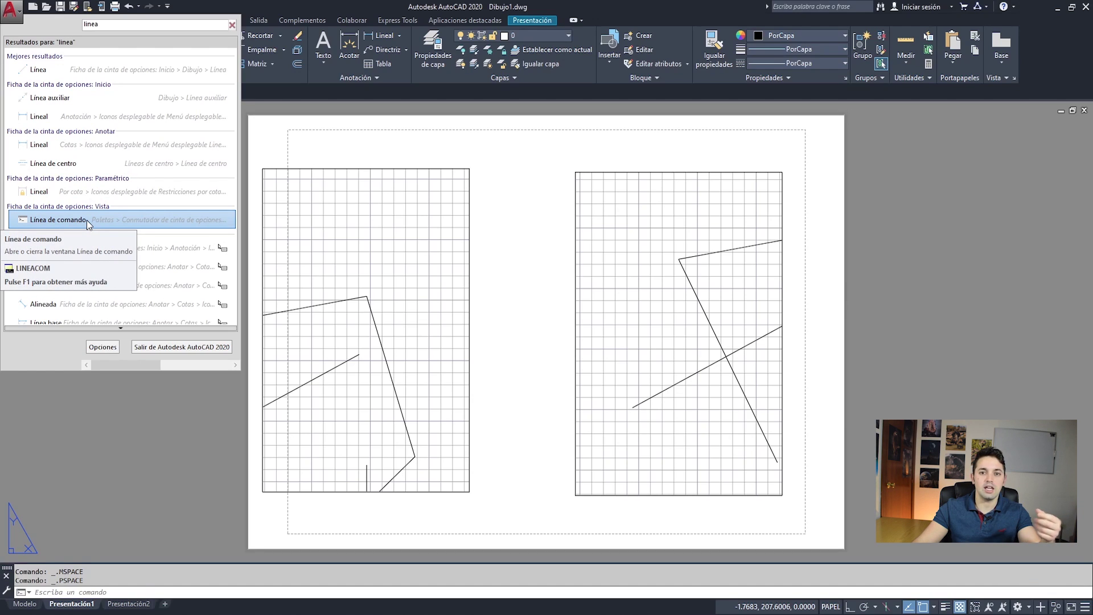
pyautogui.scroll(-1, 112, 173)
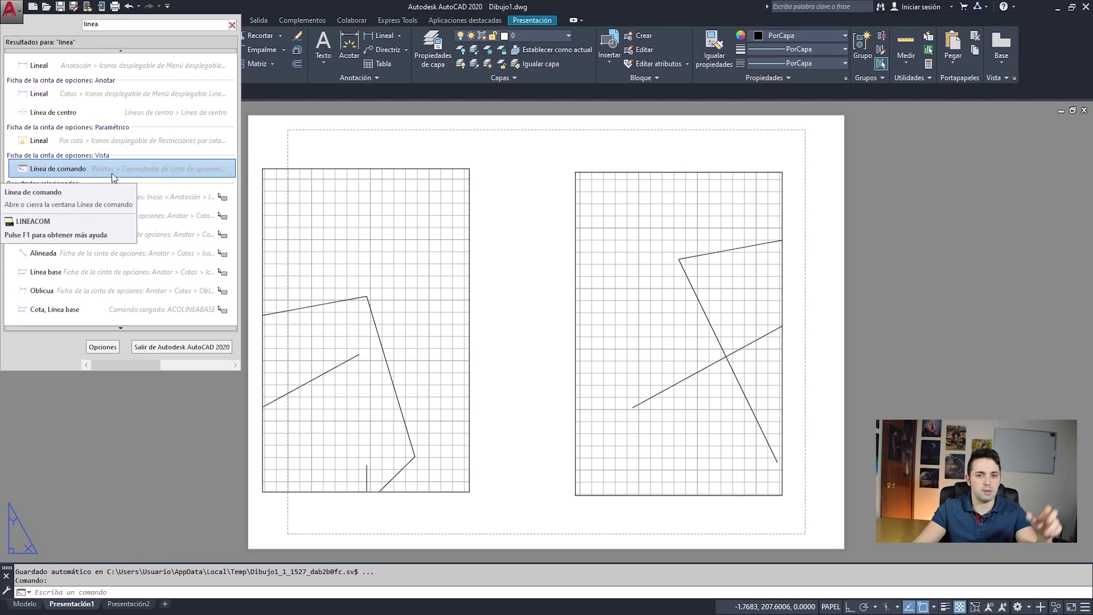
pyautogui.press('Escape')
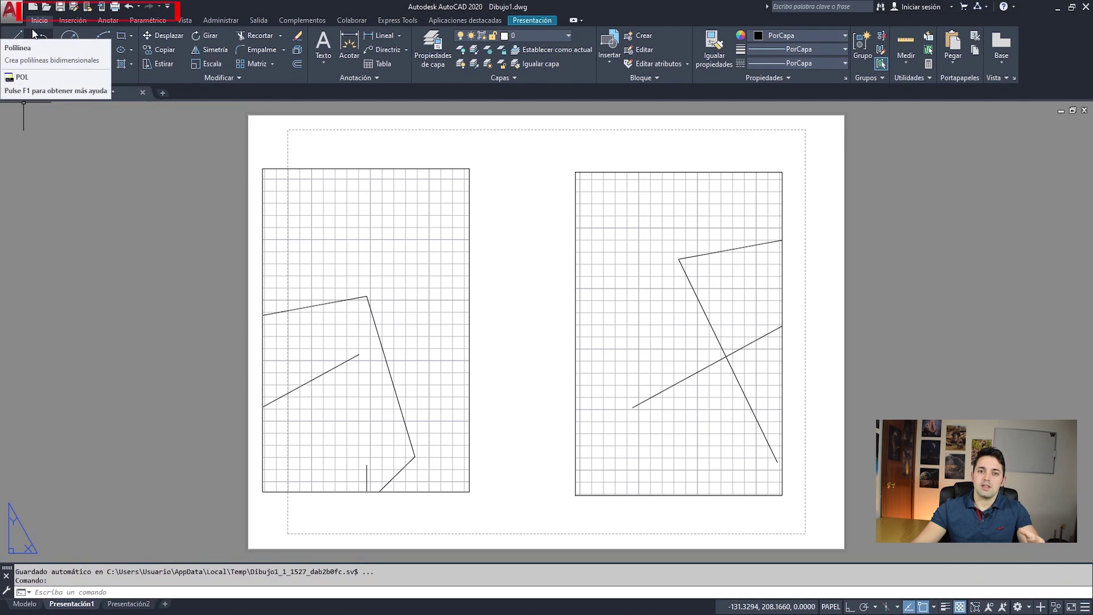